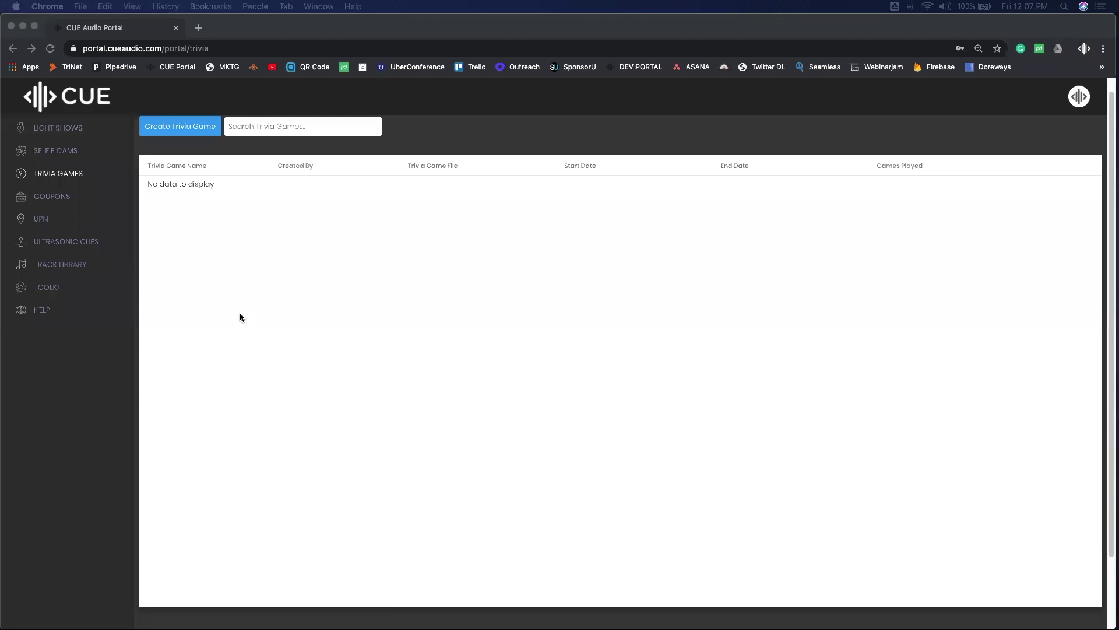
Start a new trivia game and upload the MT_with_horse logo PNG as its branding image.
click(204, 136)
click(203, 136)
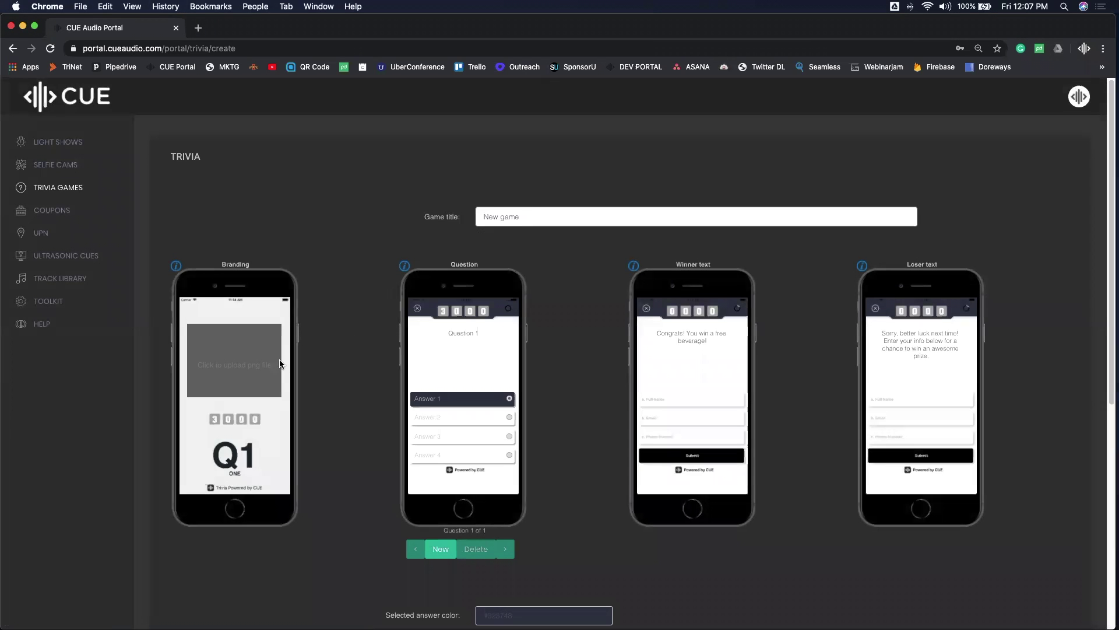
click(236, 370)
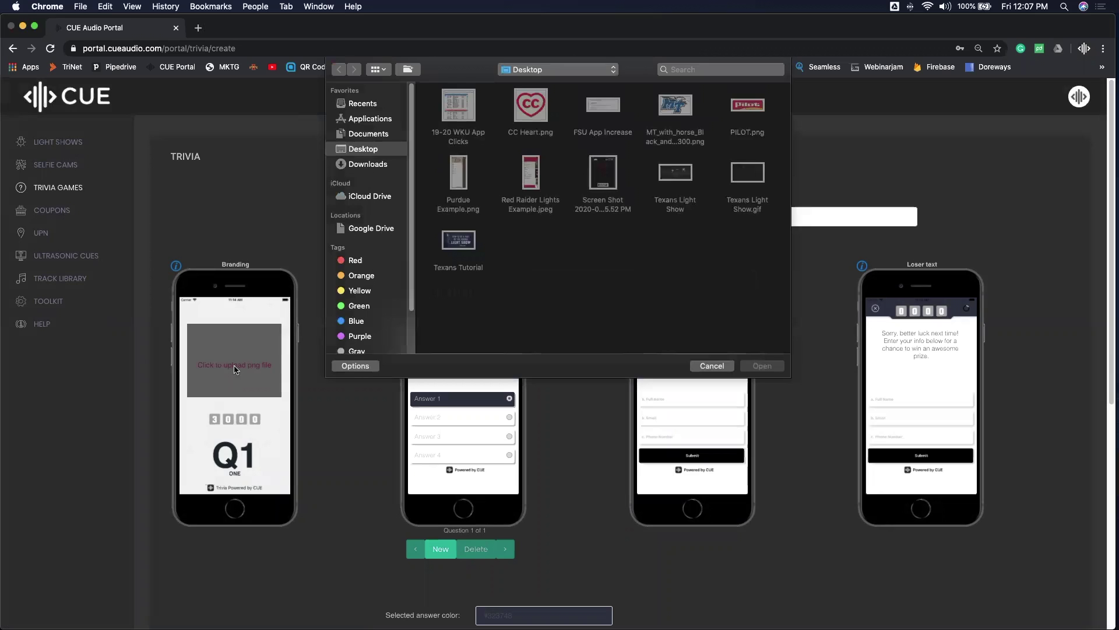
click(668, 108)
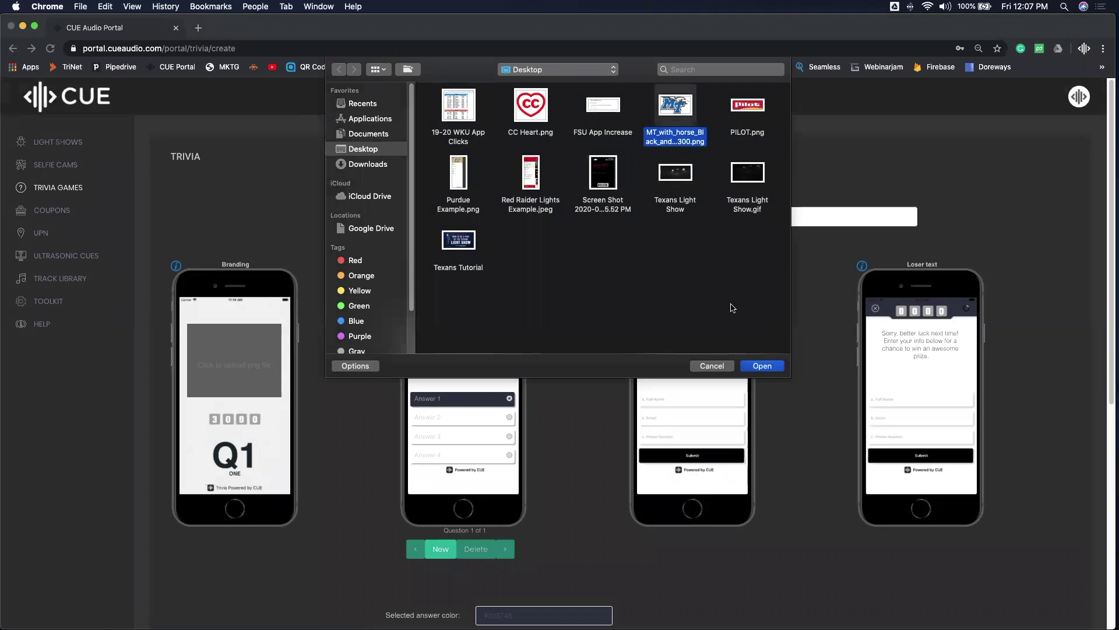
click(762, 365)
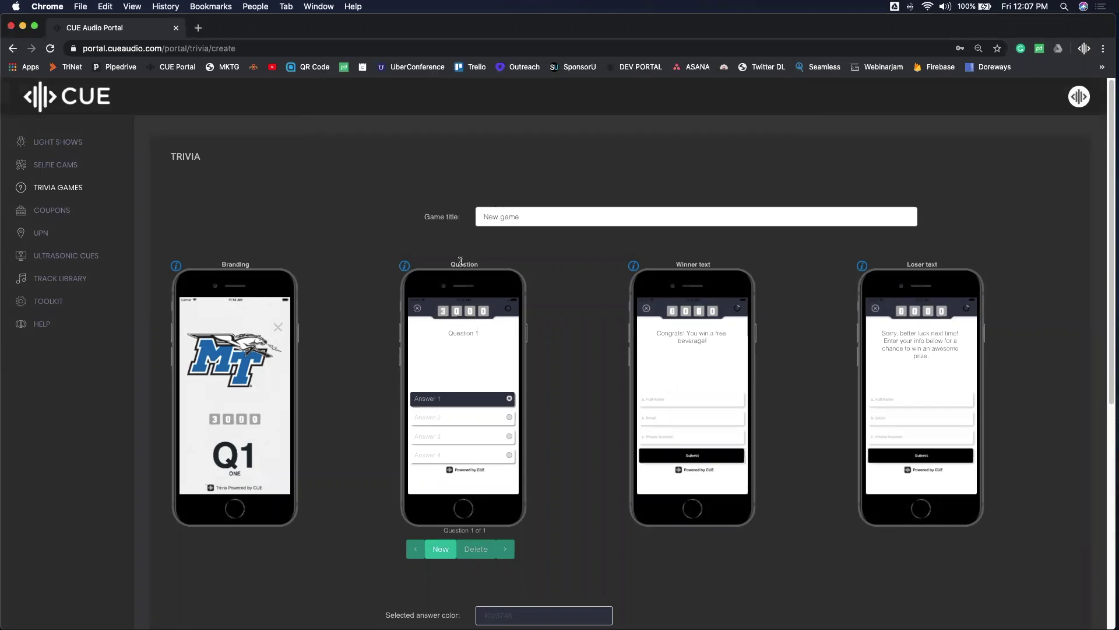
Mark Answer 2 as the correct answer for Question 1.
click(457, 336)
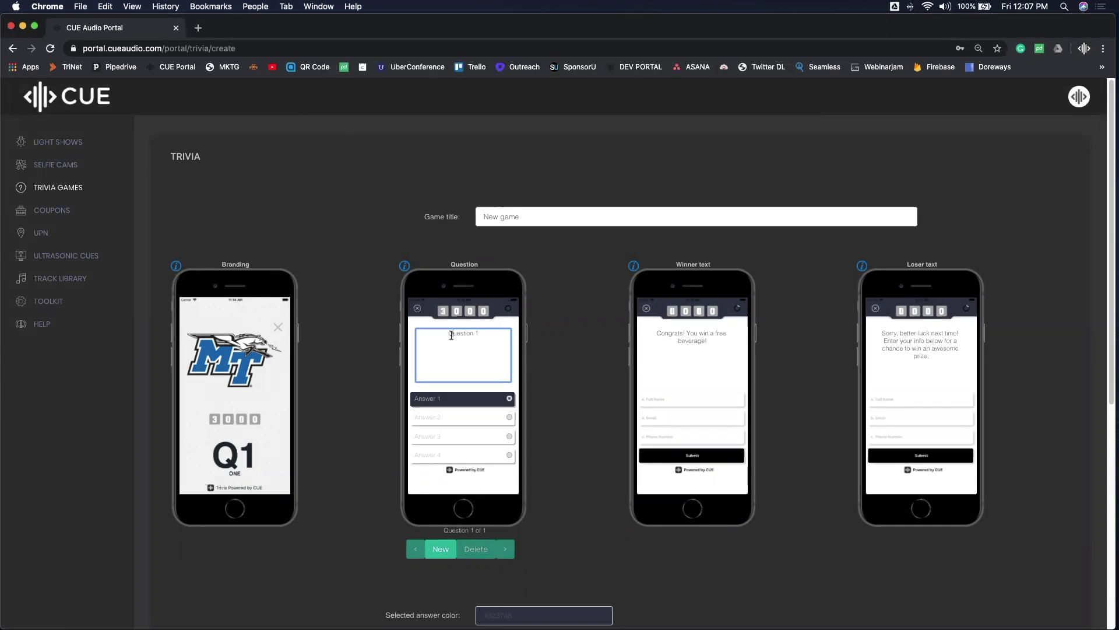
drag(446, 333, 495, 339)
click(472, 367)
scroll(558, 420, down, 1)
scroll(466, 411, down, 1)
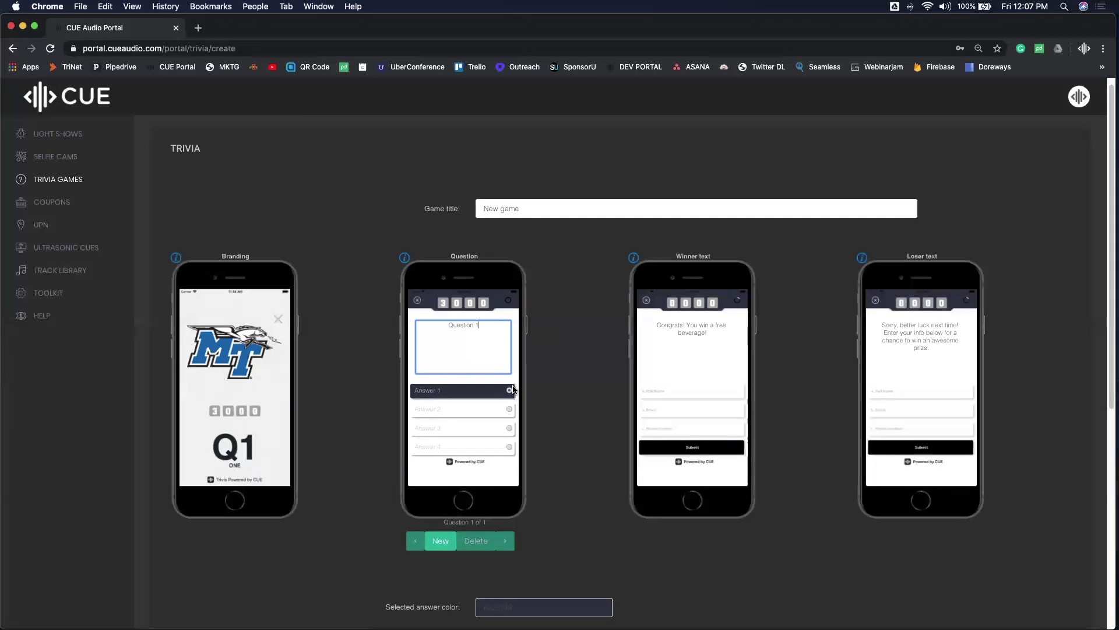
click(508, 410)
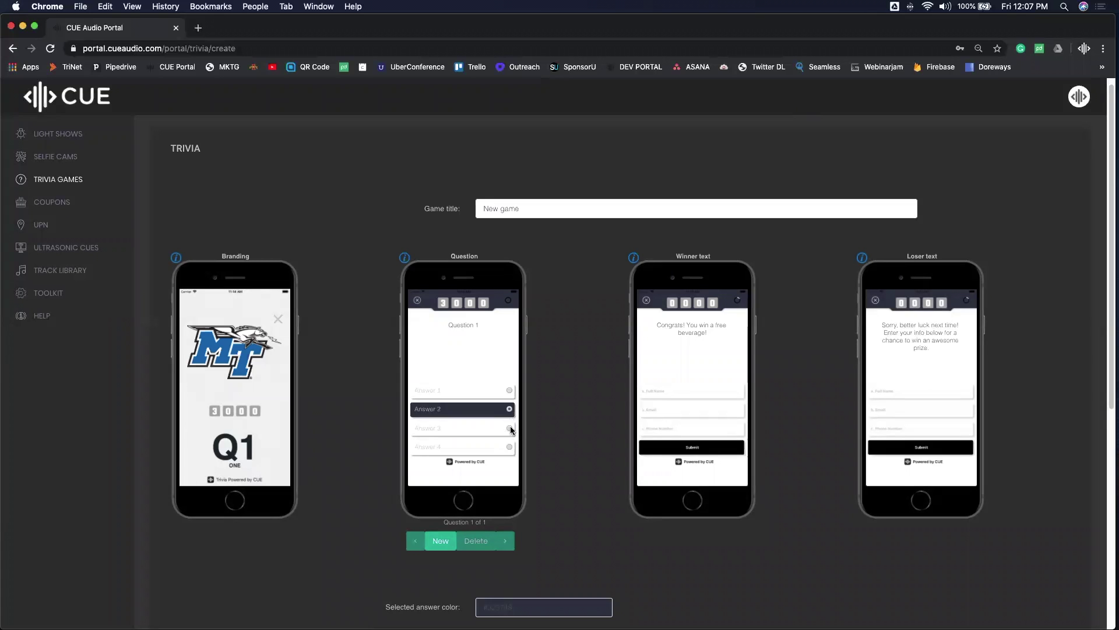
click(510, 428)
click(509, 446)
click(509, 410)
Add a second and third question, then return to Question 1 of 3.
scroll(365, 522, down, 1)
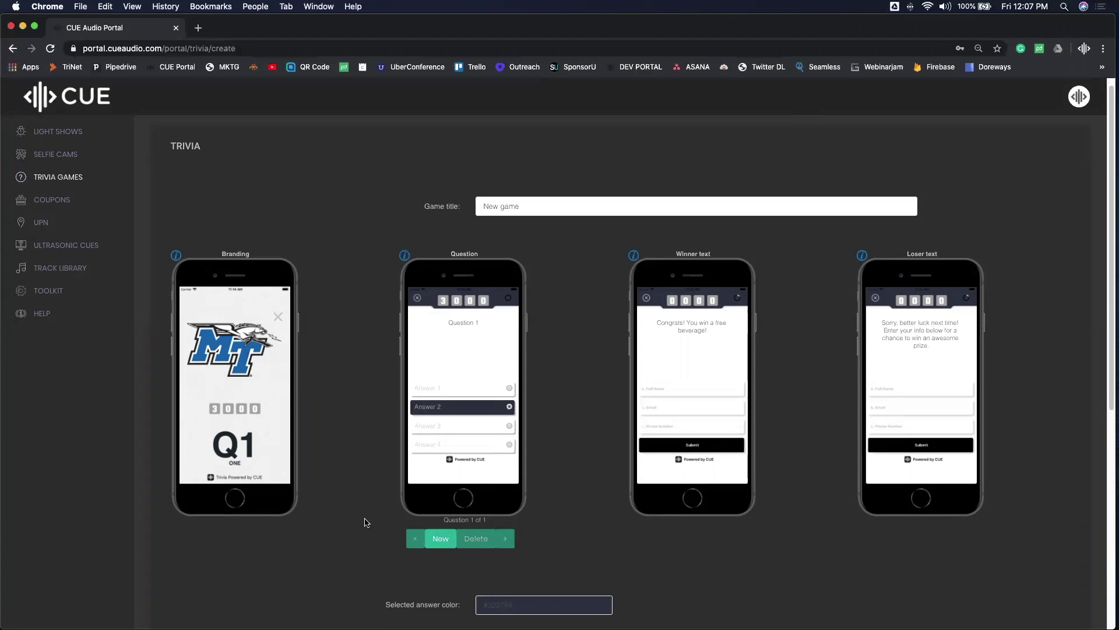
click(441, 538)
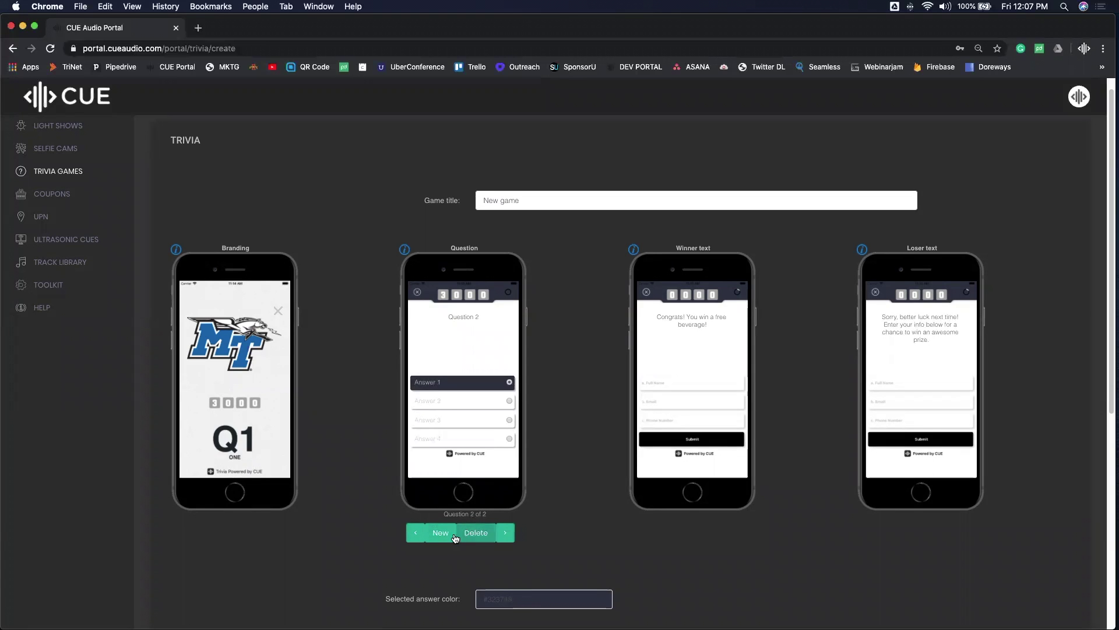
click(440, 533)
click(416, 533)
click(416, 532)
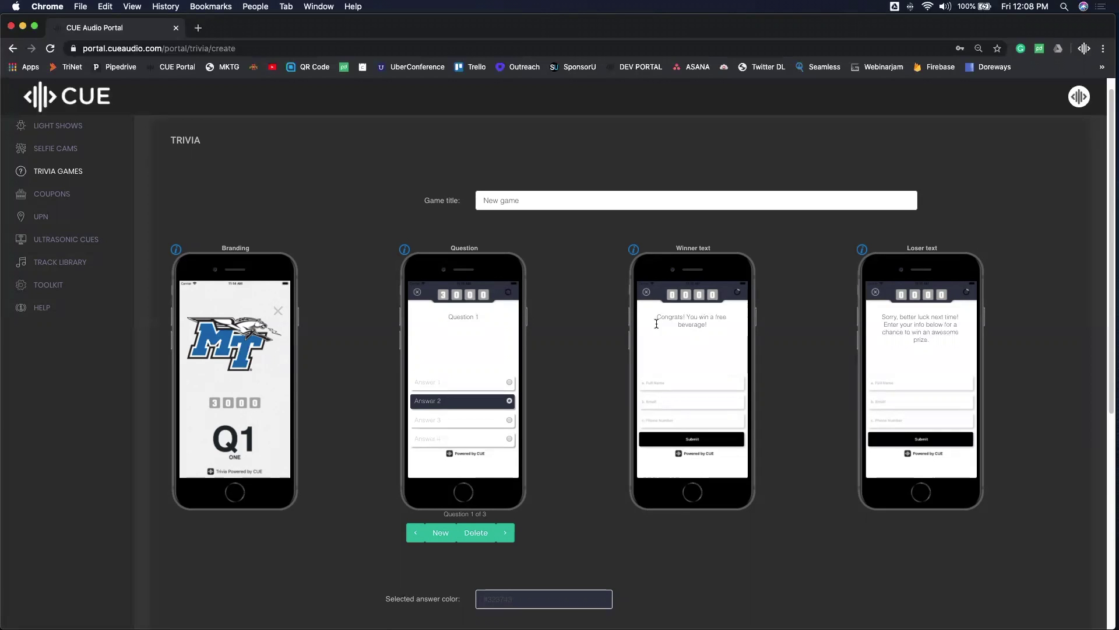
click(675, 325)
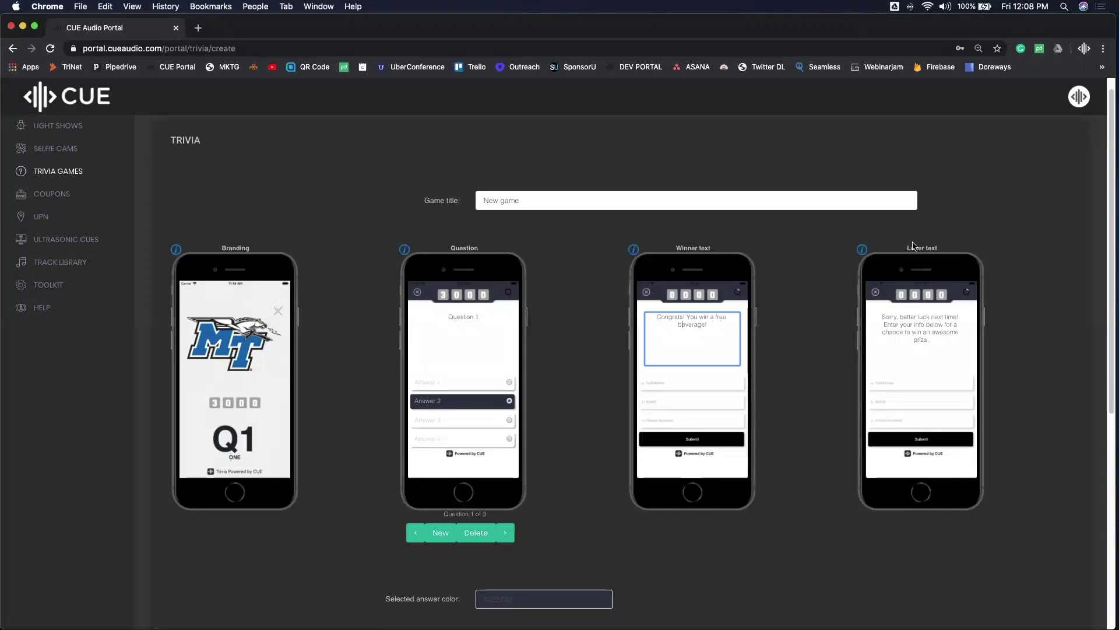
click(893, 316)
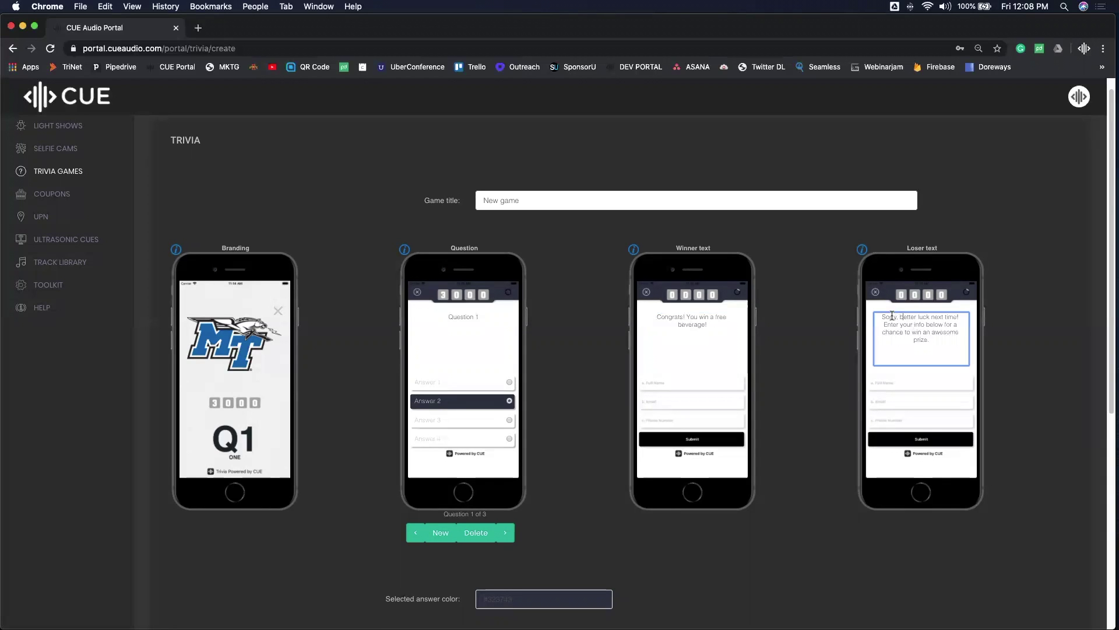
triple_click(932, 333)
click(934, 338)
click(782, 347)
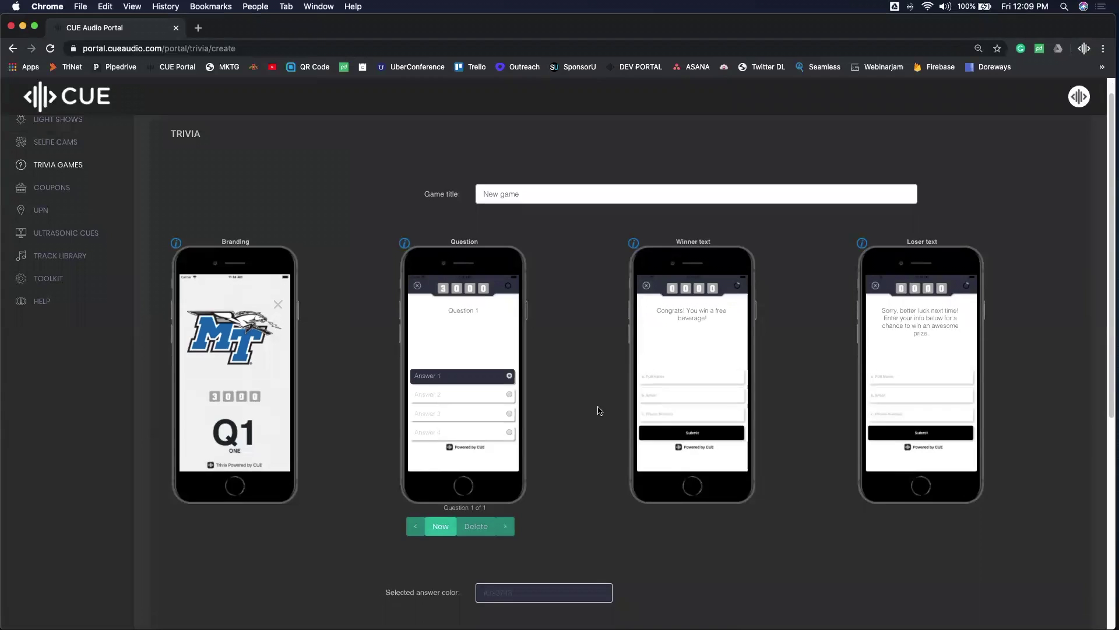
Set the selected answer colour to blue.
scroll(598, 410, down, 2)
scroll(597, 410, down, 1)
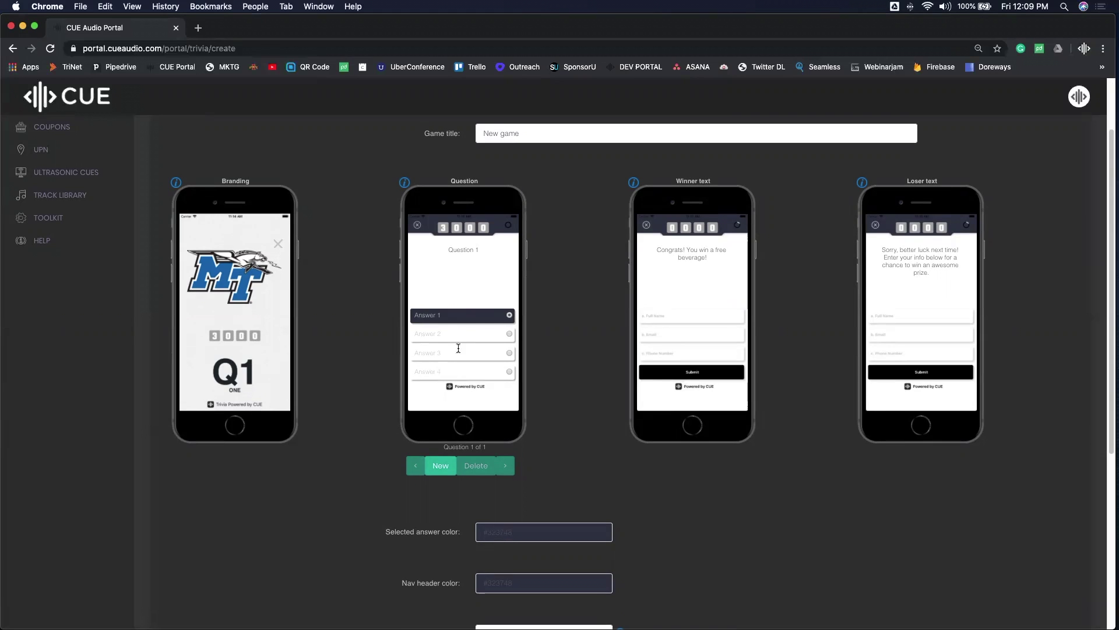
click(516, 531)
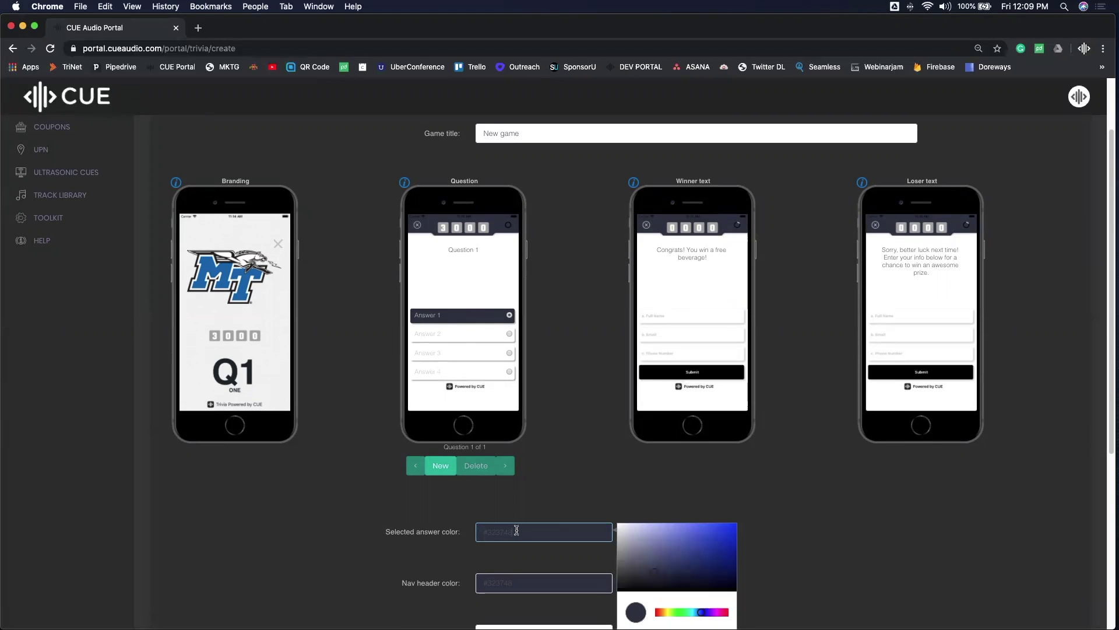
click(718, 548)
Set the nav header colour to a red shade.
click(512, 584)
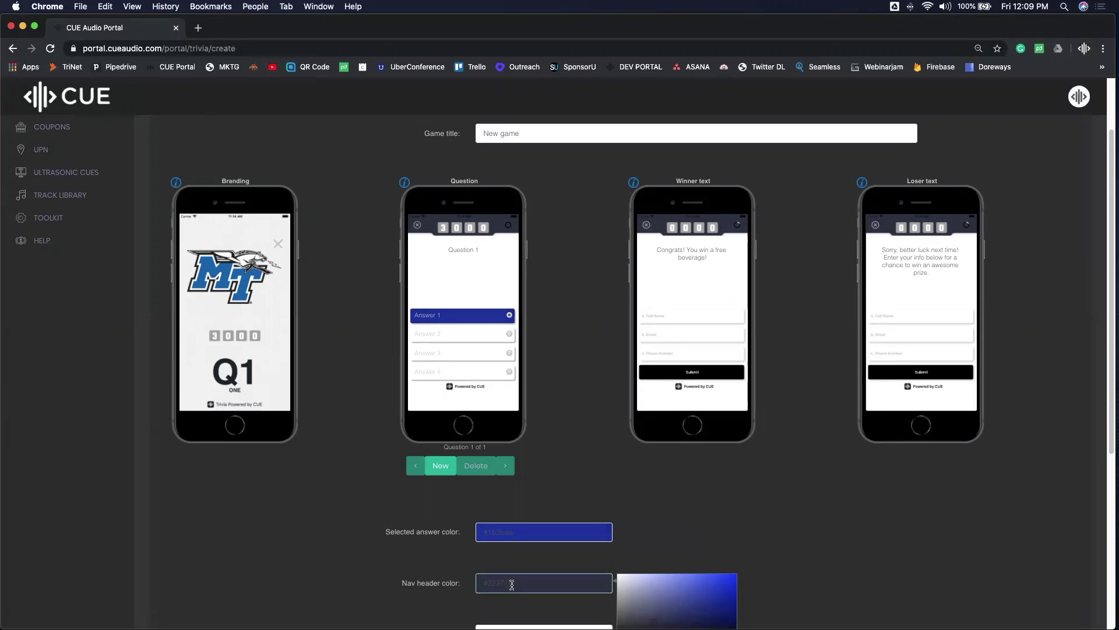
scroll(802, 557, down, 2)
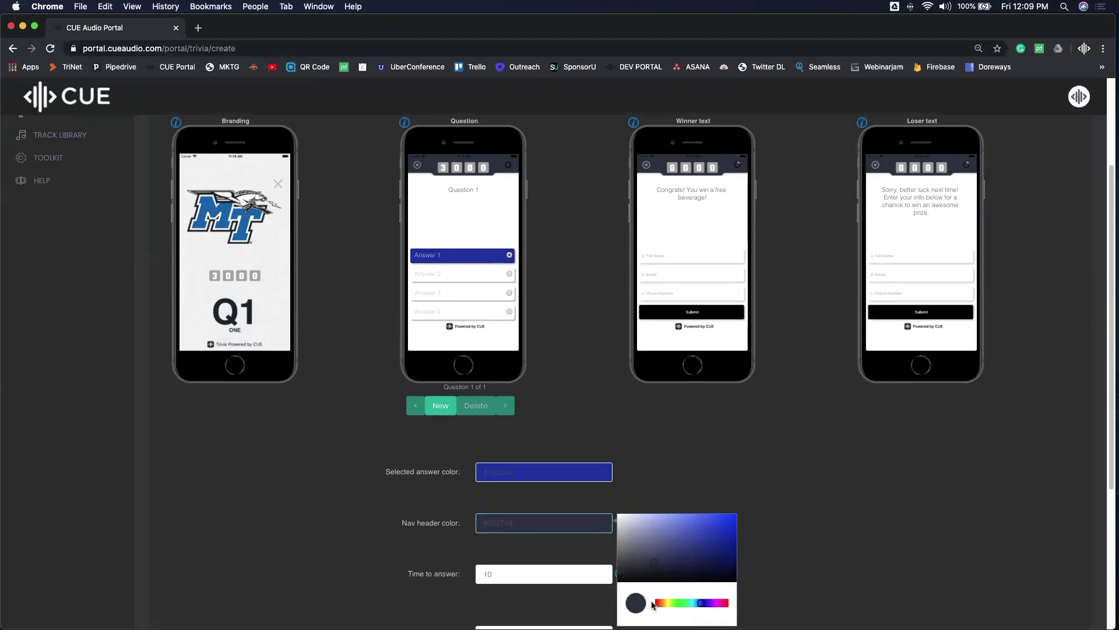
click(658, 609)
click(721, 532)
click(707, 464)
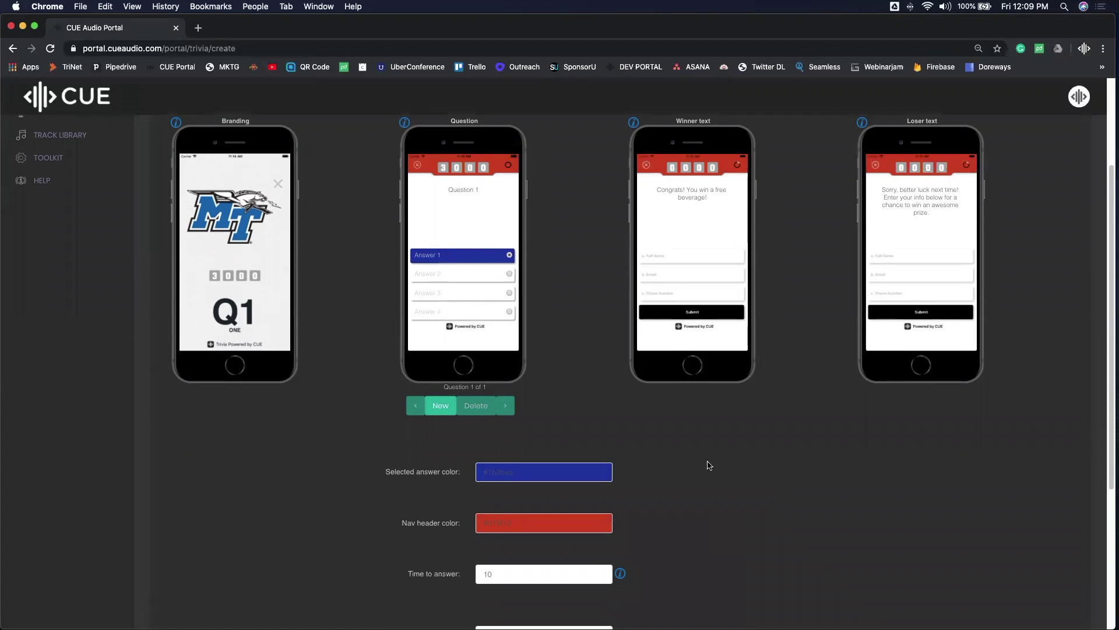
scroll(349, 519, down, 3)
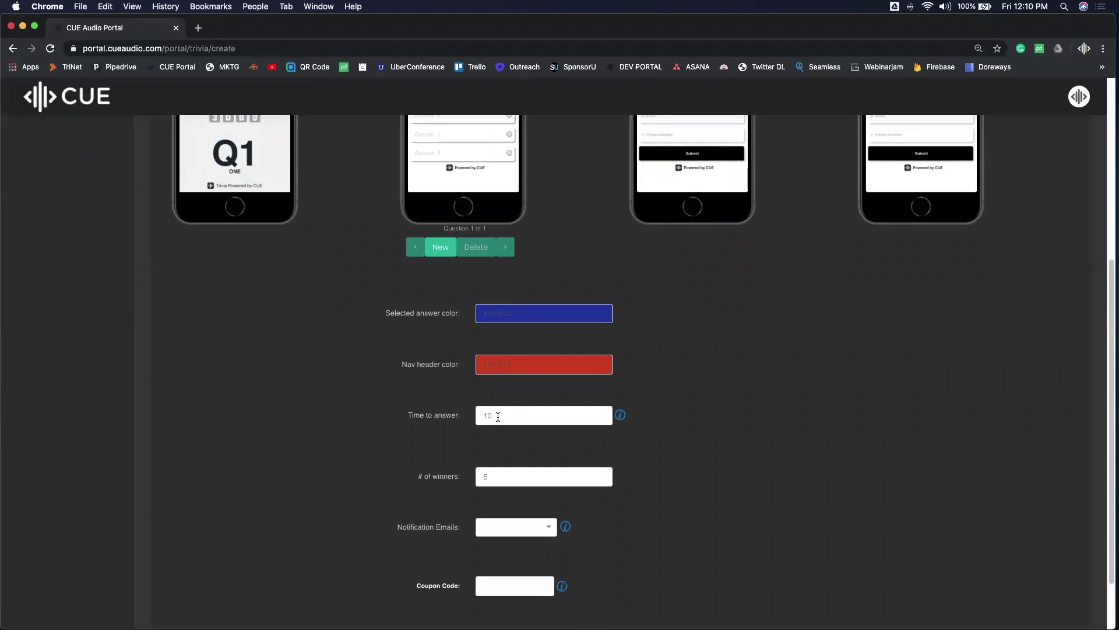
click(492, 474)
drag(492, 474, 483, 475)
scroll(681, 475, down, 2)
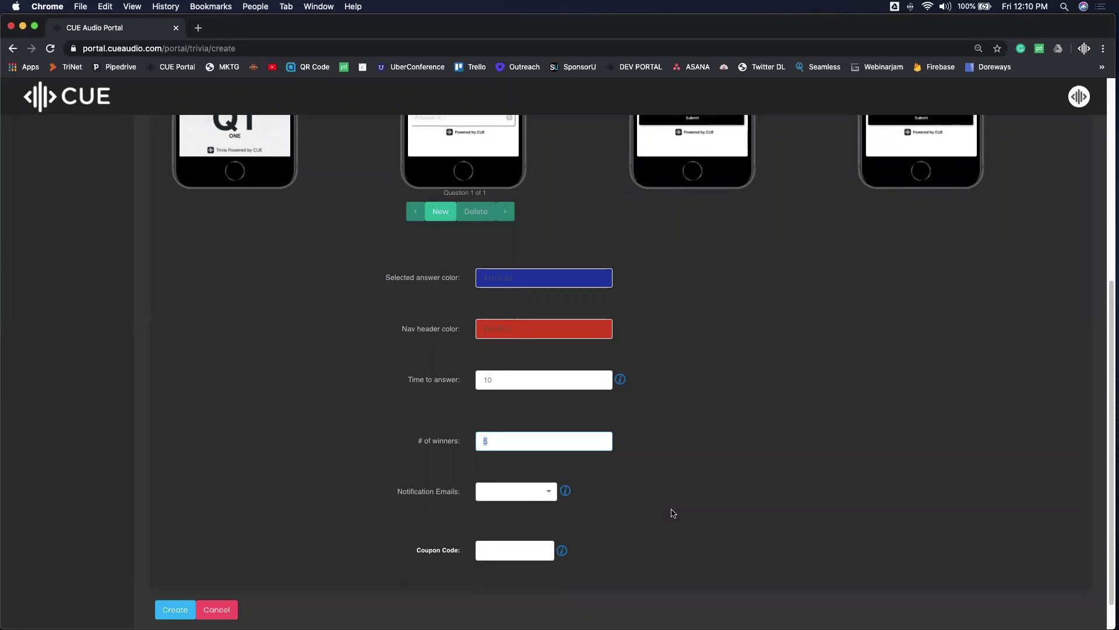
click(492, 490)
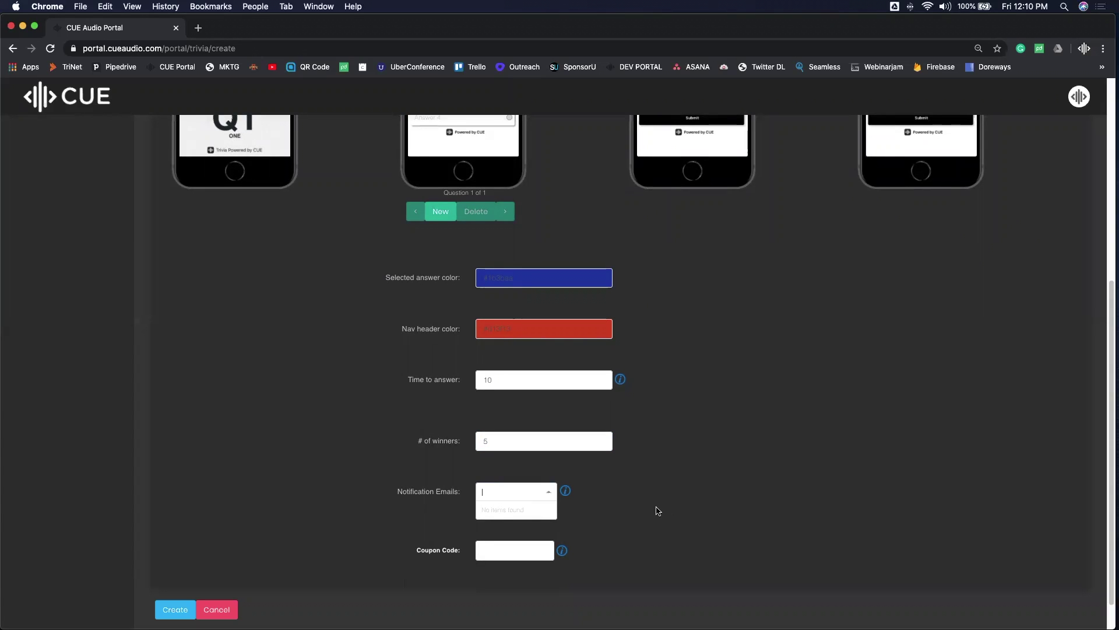
click(660, 511)
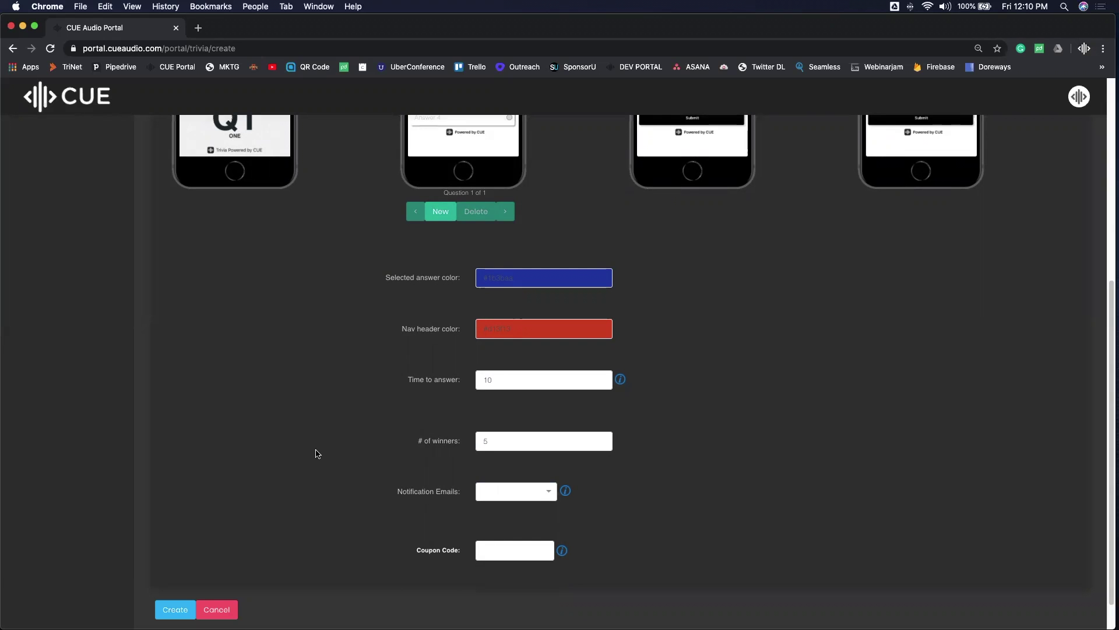
scroll(373, 448, down, 1)
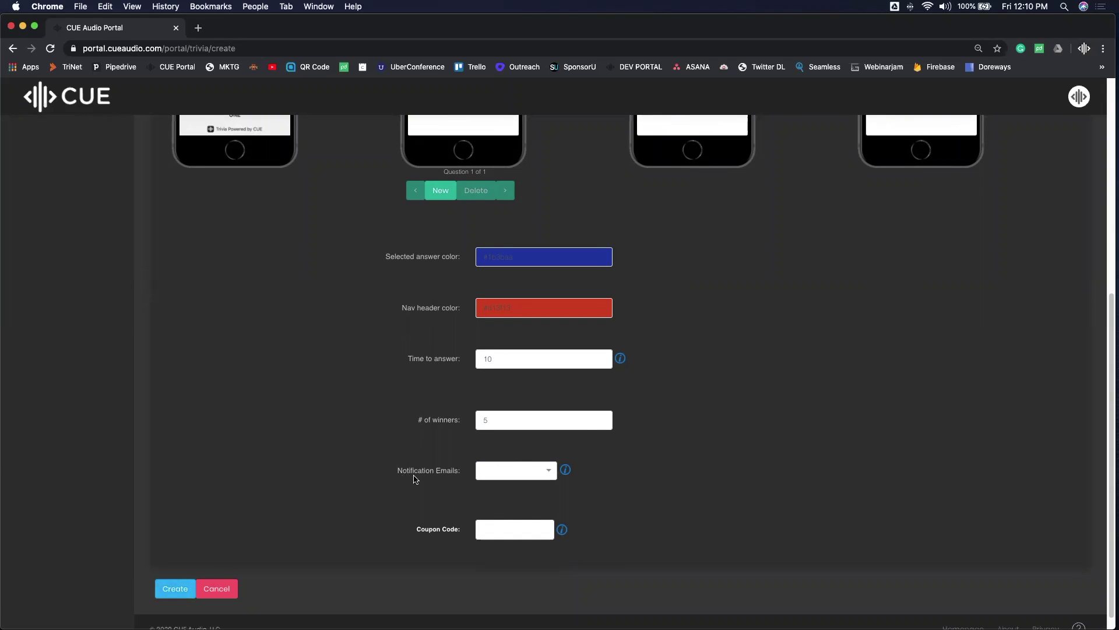
Create and pay for the trivia game, then dismiss the purchase success message.
click(173, 589)
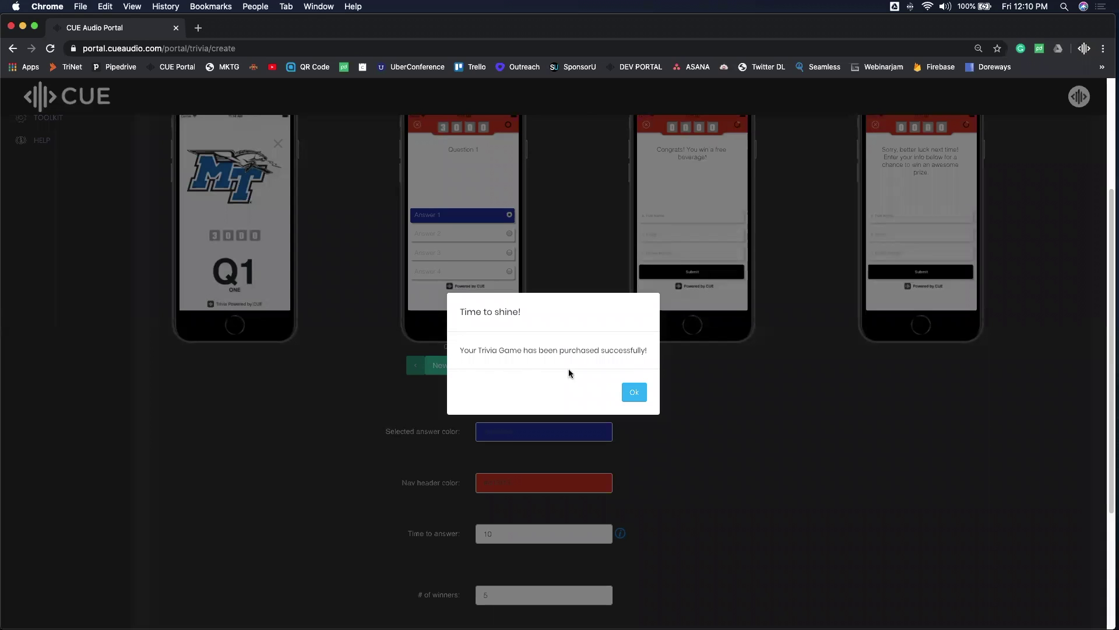
click(634, 392)
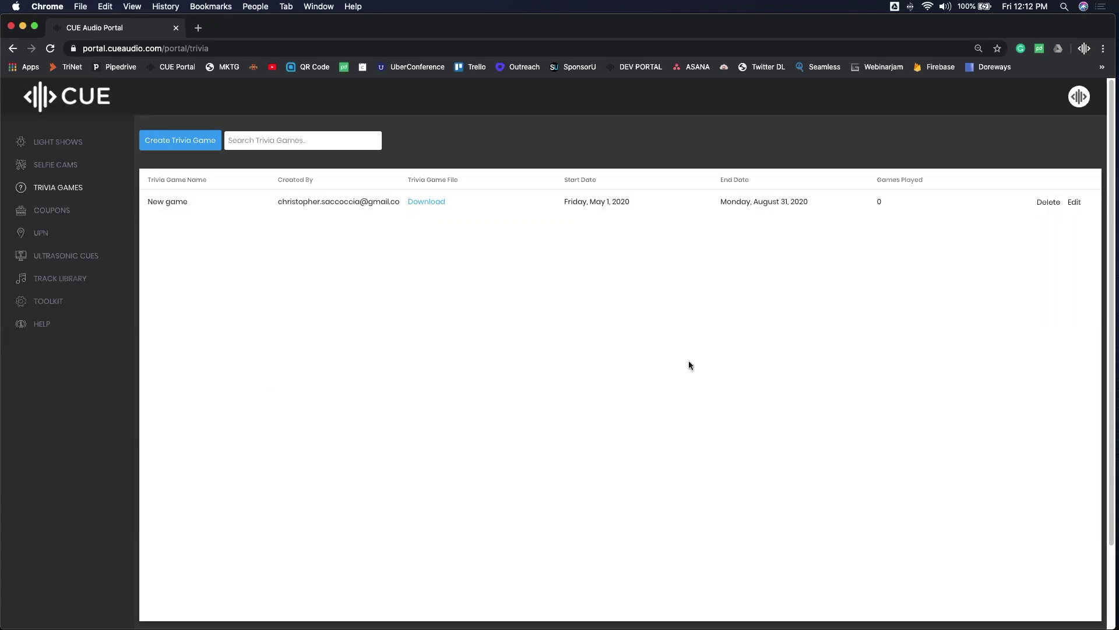
Update the New game trivia game unchanged, then download its trivia game file.
click(1073, 203)
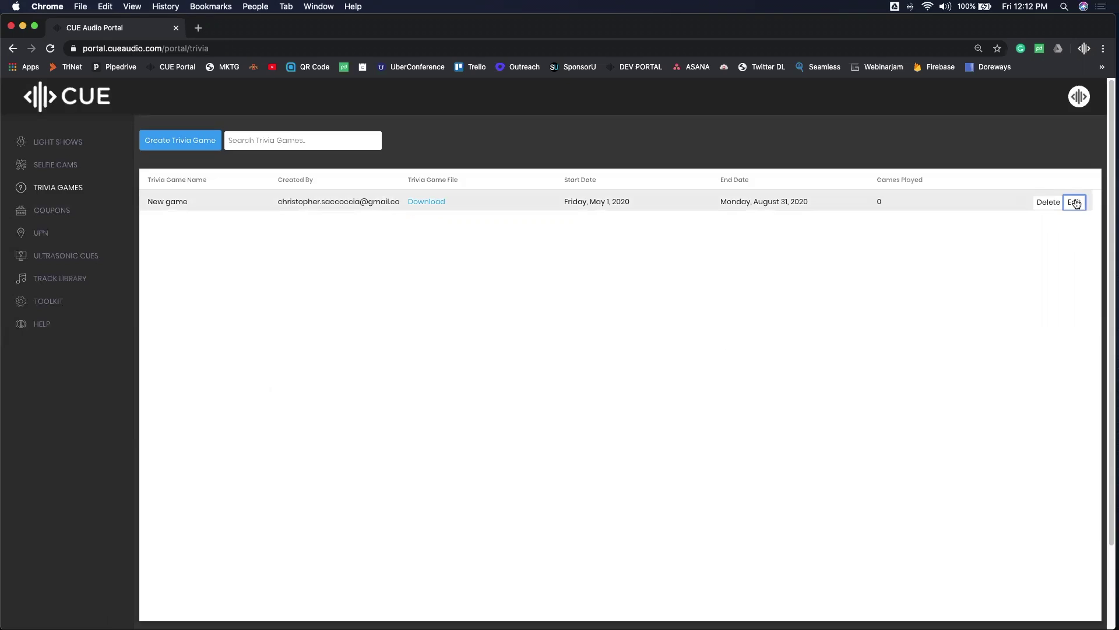
scroll(325, 404, down, 1)
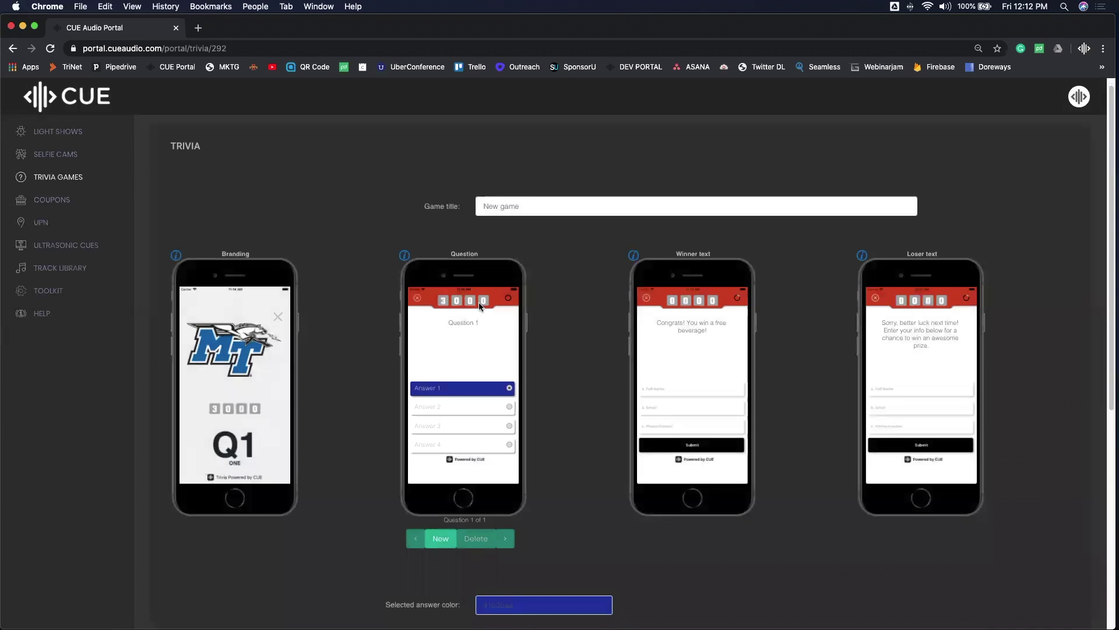
click(465, 330)
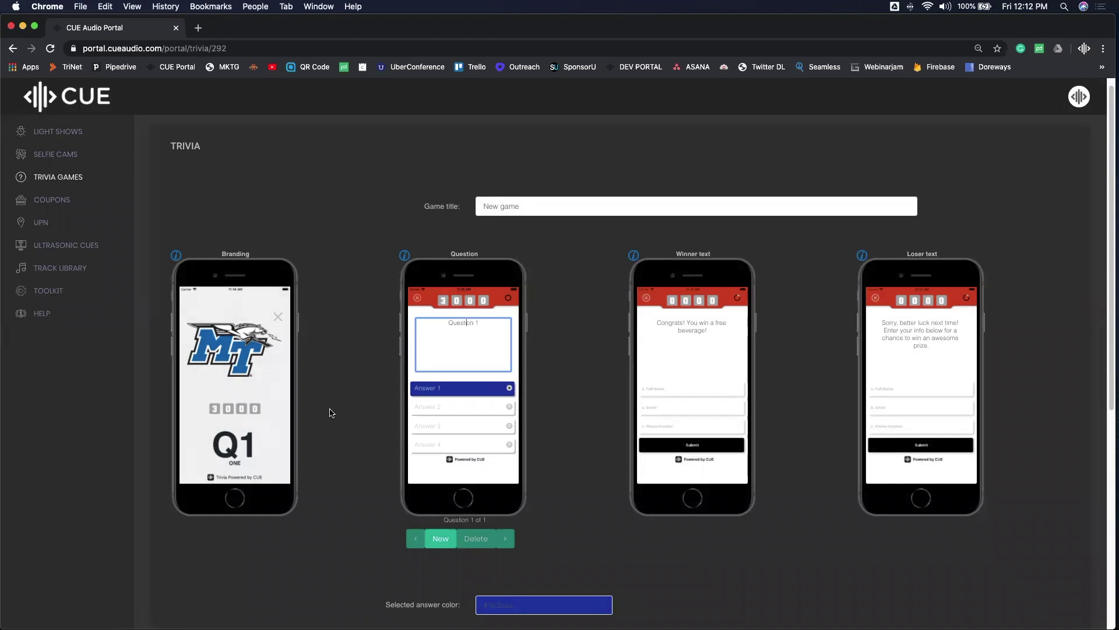
scroll(330, 412, down, 6)
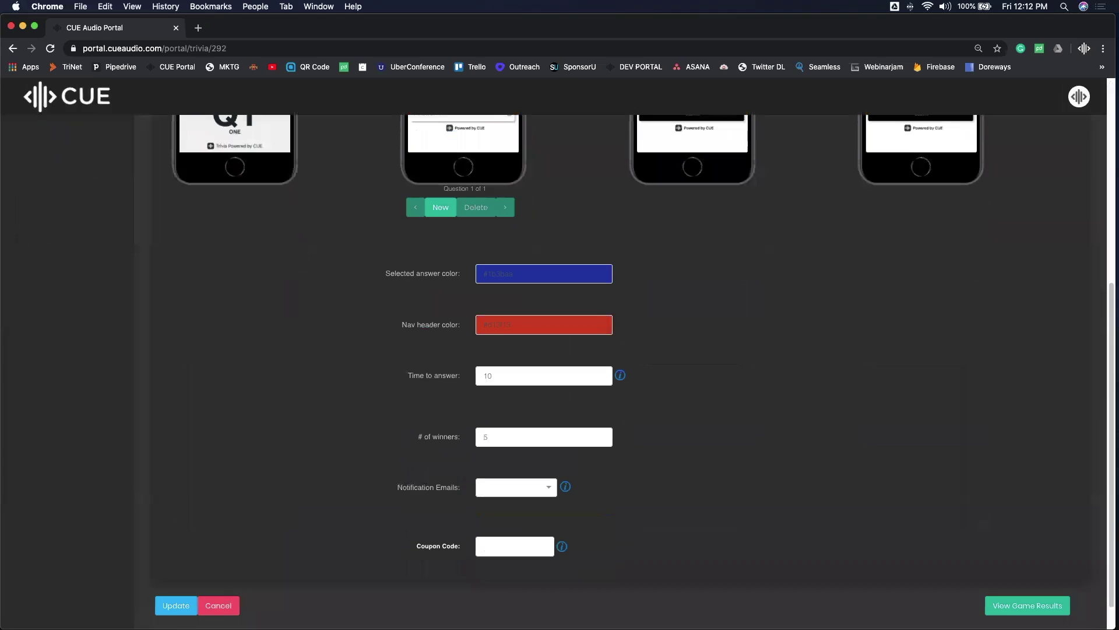
click(175, 606)
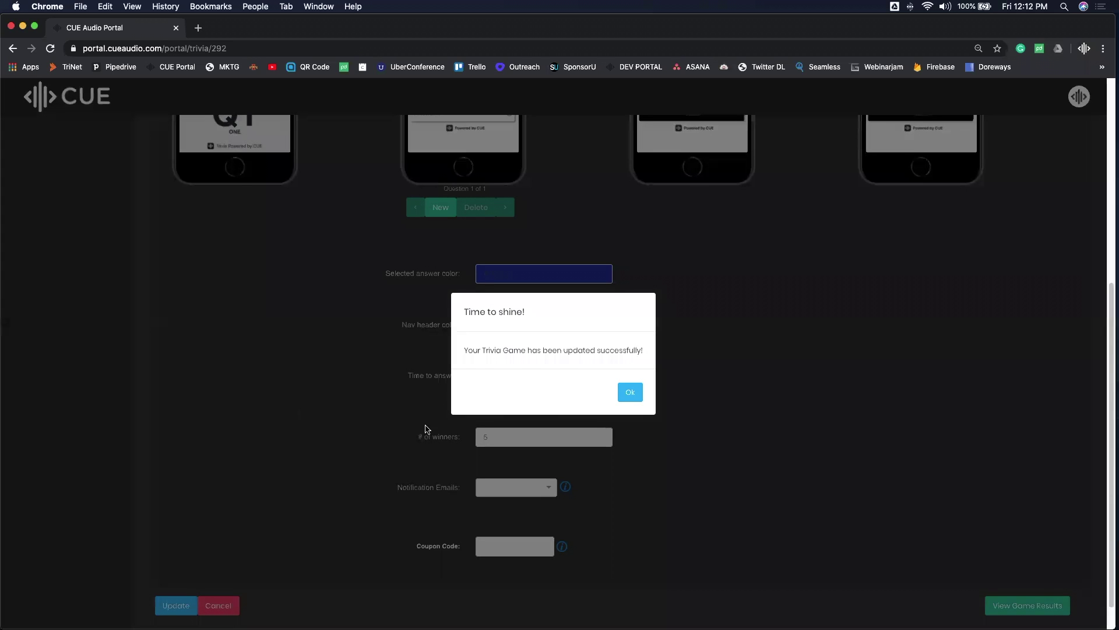
click(626, 392)
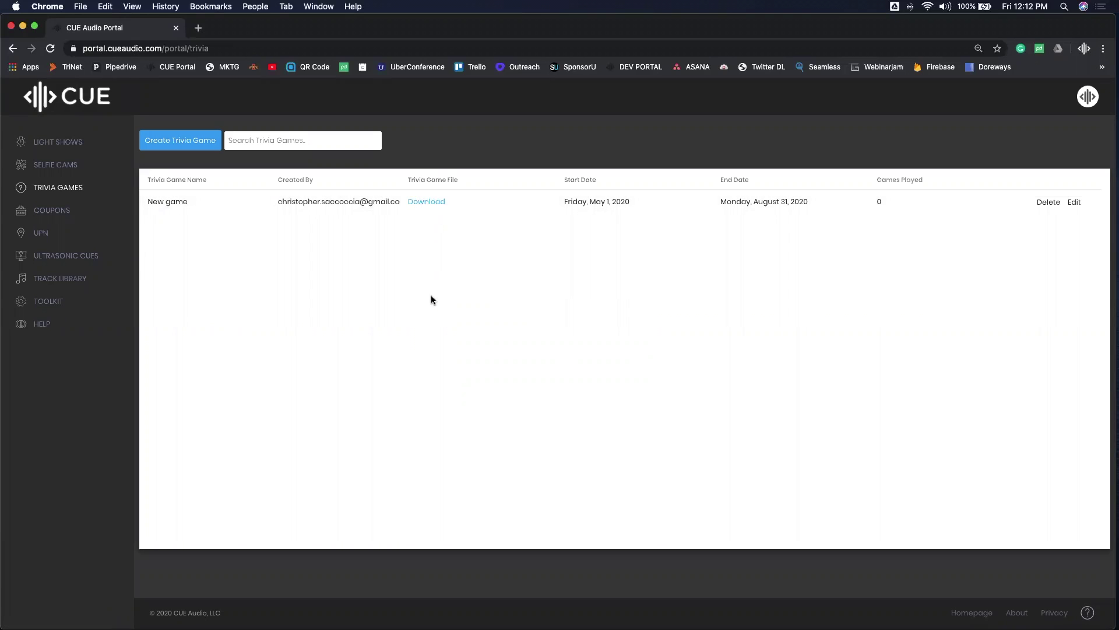
click(434, 204)
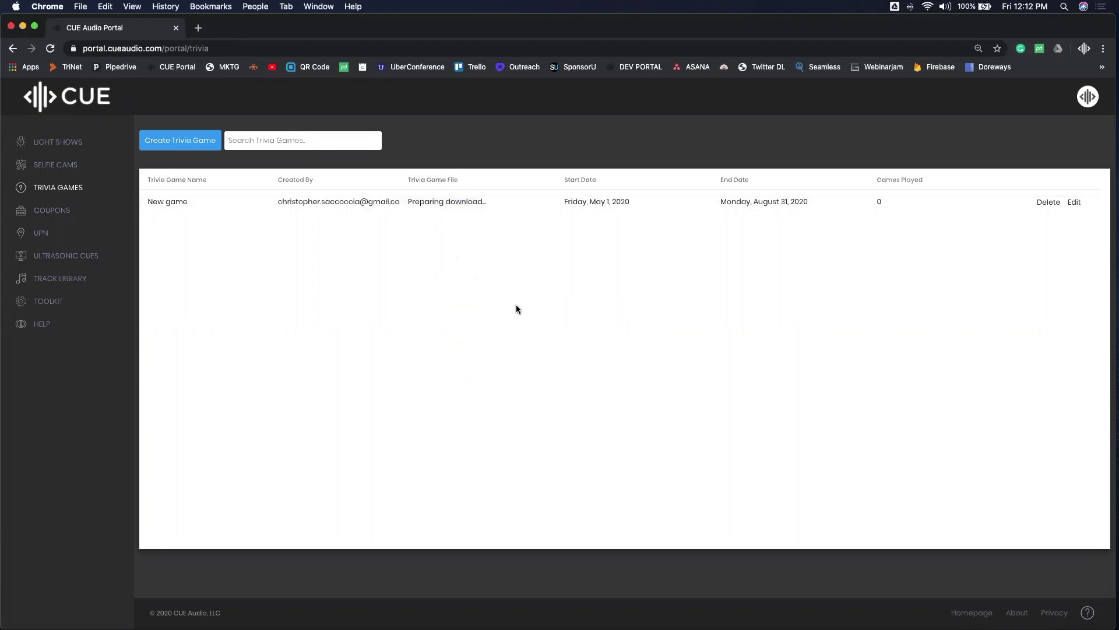